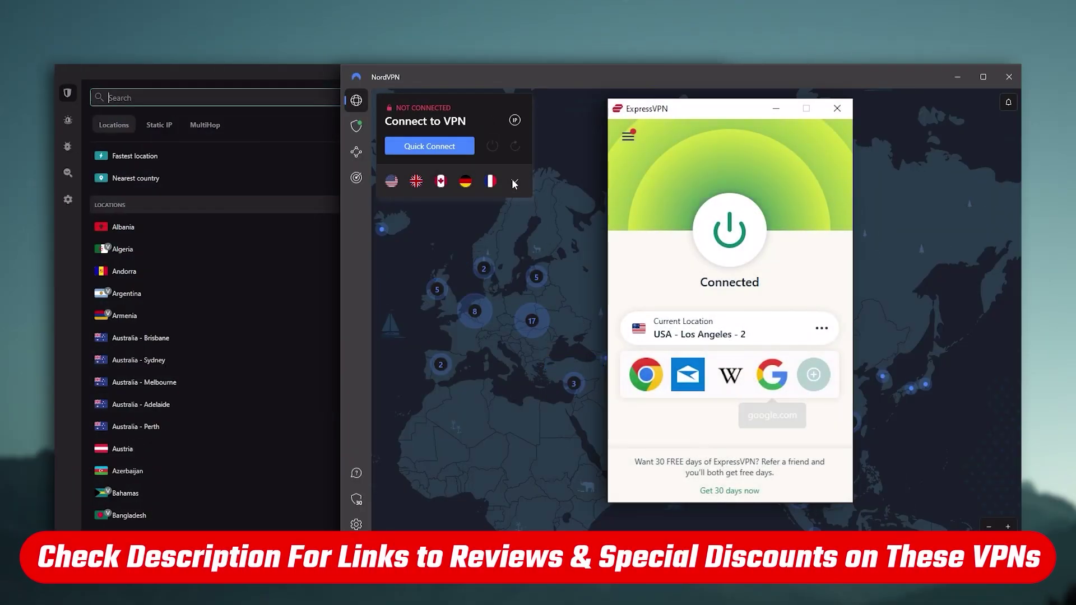
# Step: Expand and collapse NordVPN's server list, then switch Surfshark back to its VPN locations list
pyautogui.click(513, 184)
pyautogui.scroll(-3, 300, 312)
pyautogui.scroll(-2, 297, 312)
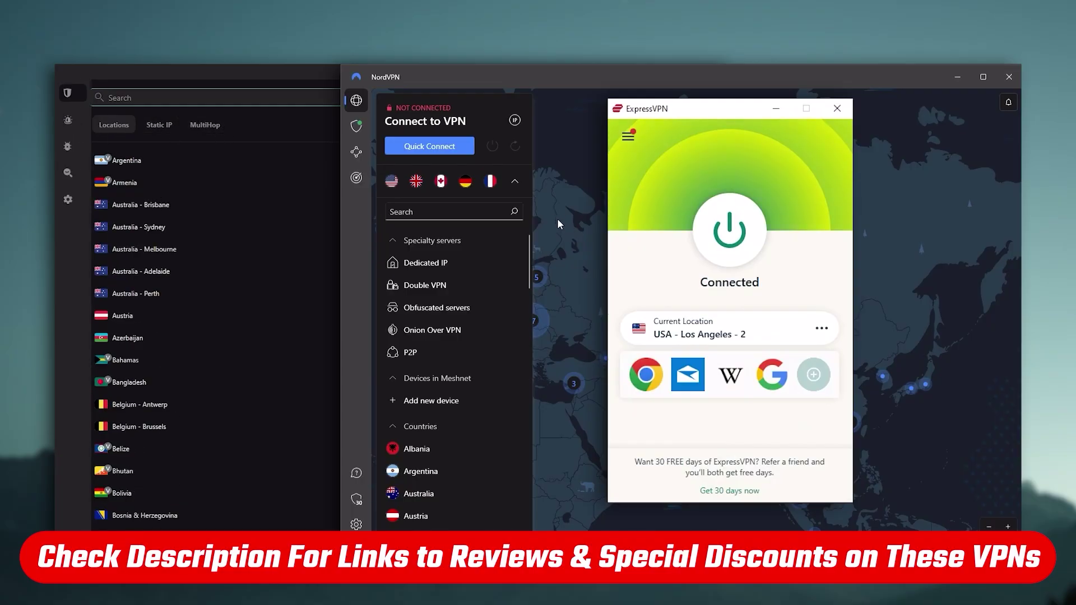
pyautogui.click(522, 180)
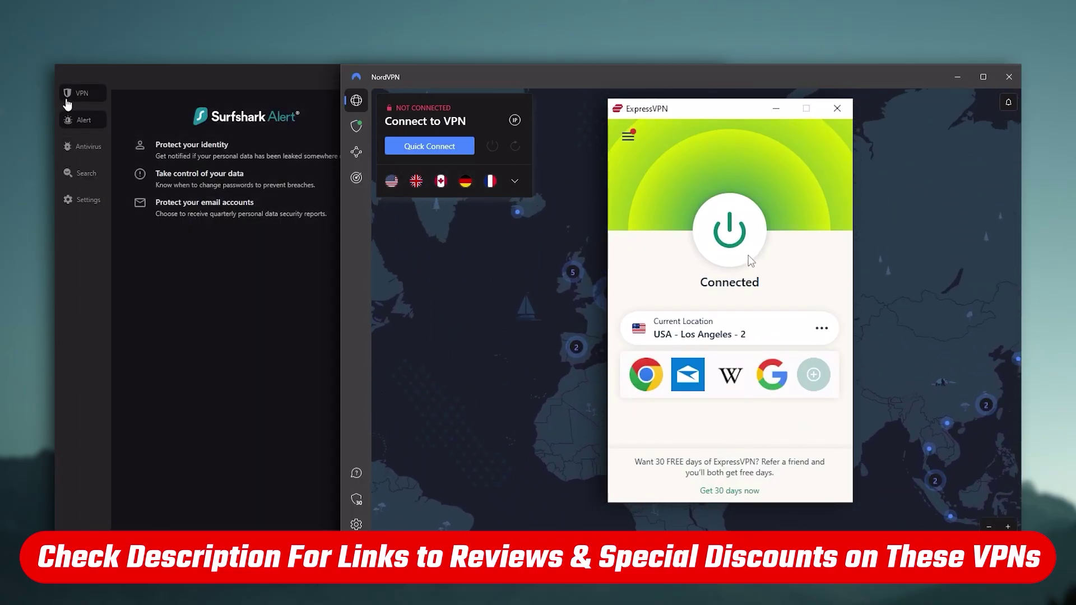
pyautogui.click(67, 94)
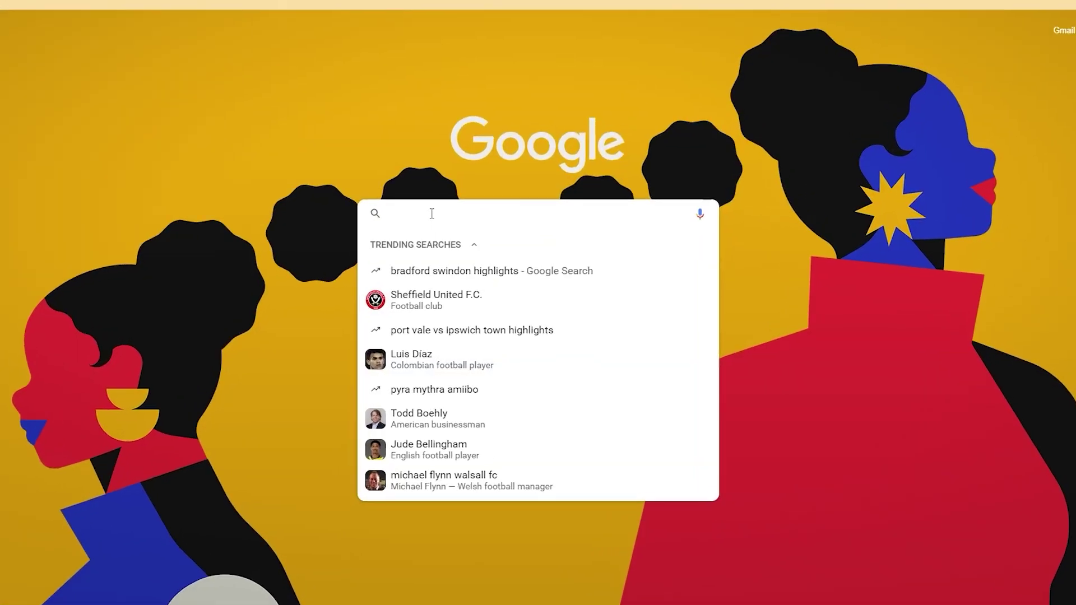
pyautogui.write('exp')
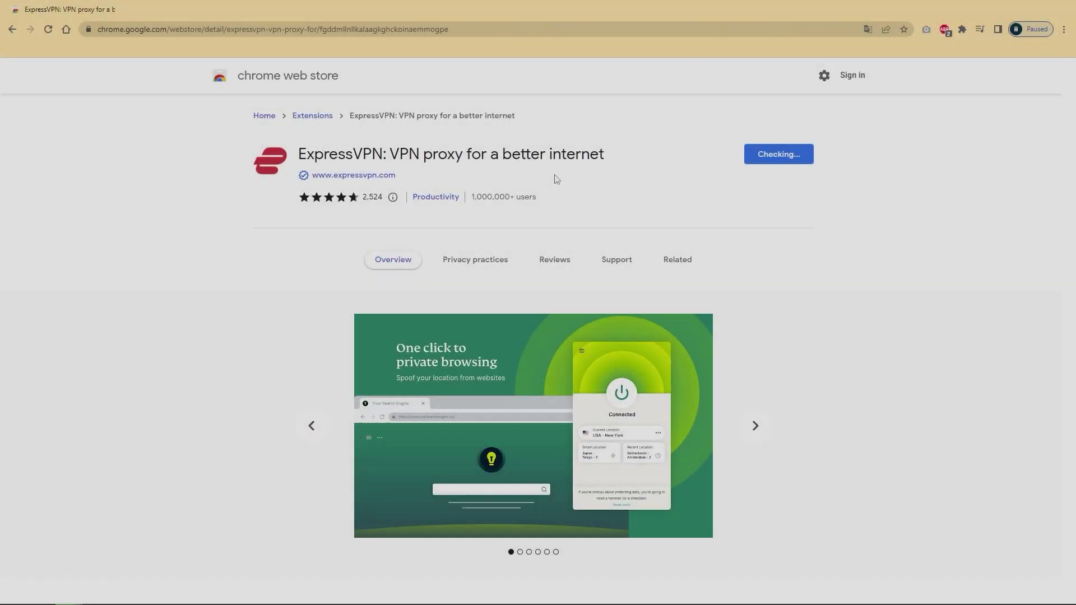
# Step: Show Chrome's installed-extensions list, close it, and reopen it on a new tab
pyautogui.click(962, 29)
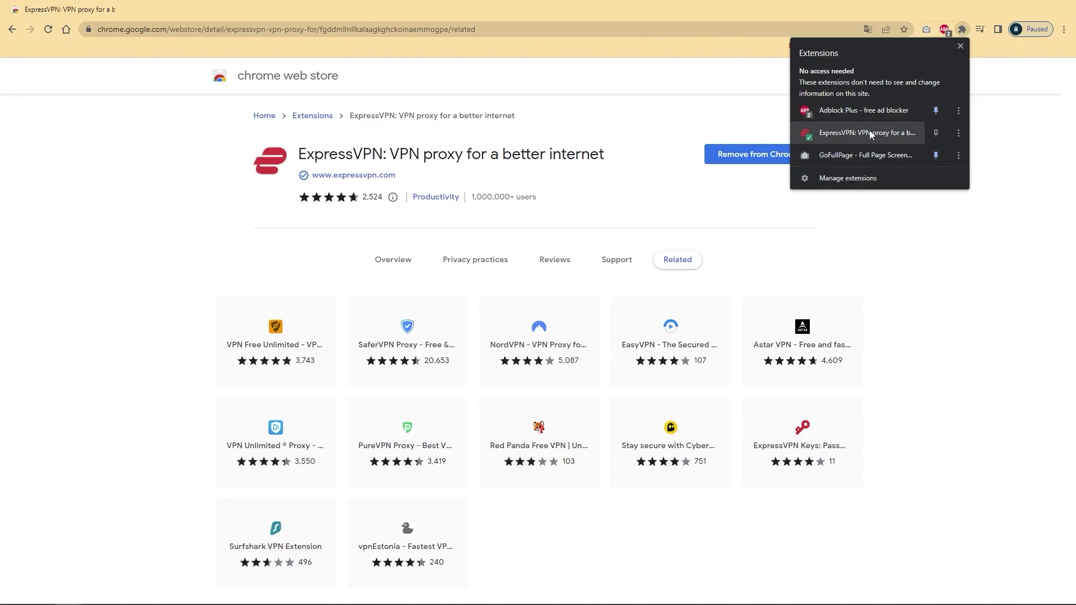
pyautogui.click(735, 120)
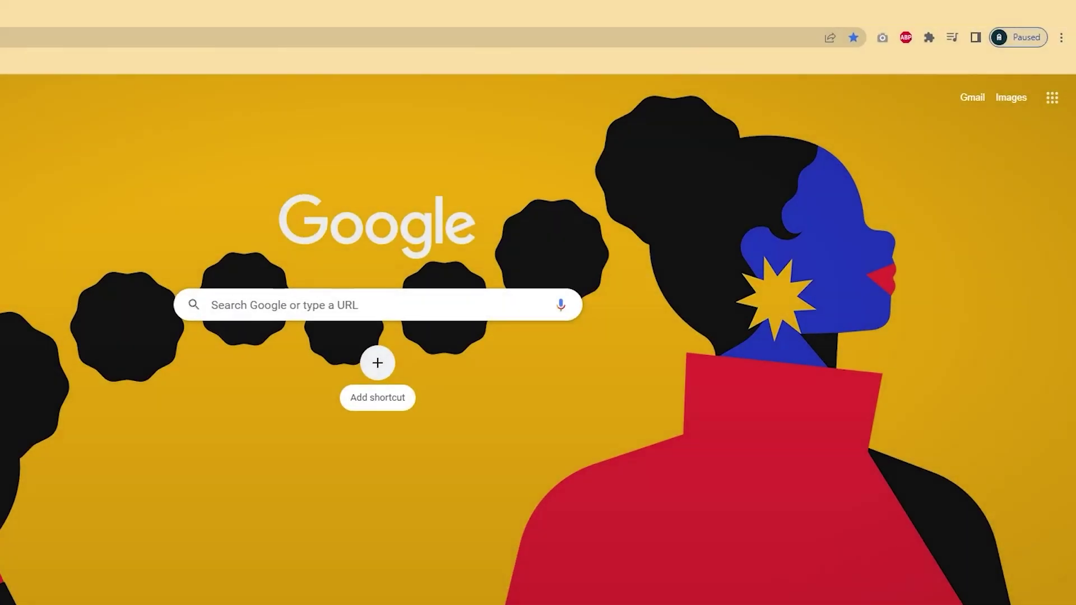
pyautogui.click(928, 39)
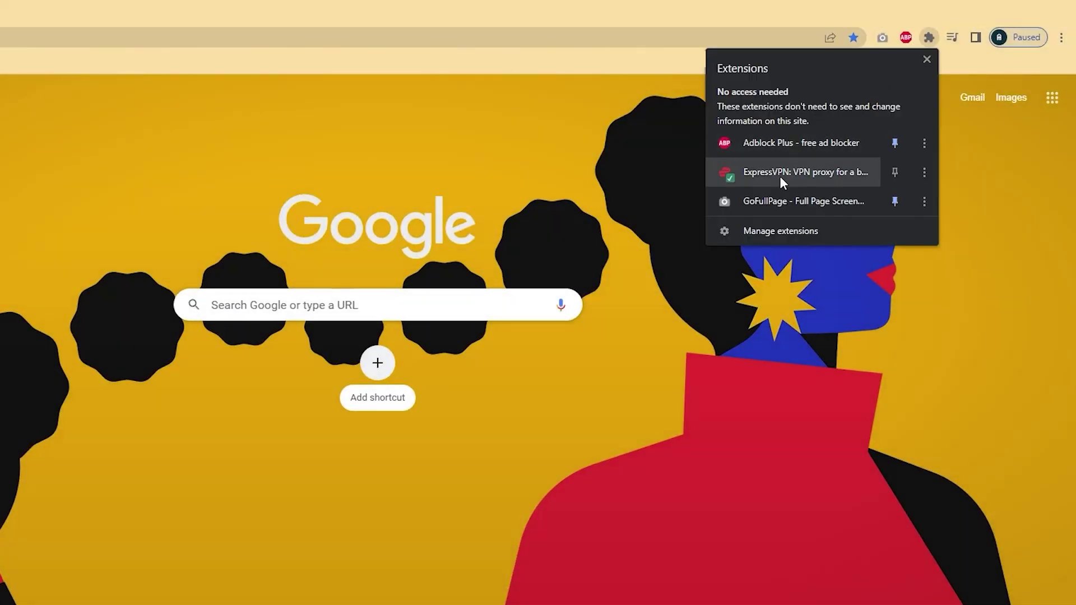
# Step: From the ExpressVPN popup, choose Netherlands under all locations and confirm the reconnect
pyautogui.click(779, 176)
pyautogui.click(885, 289)
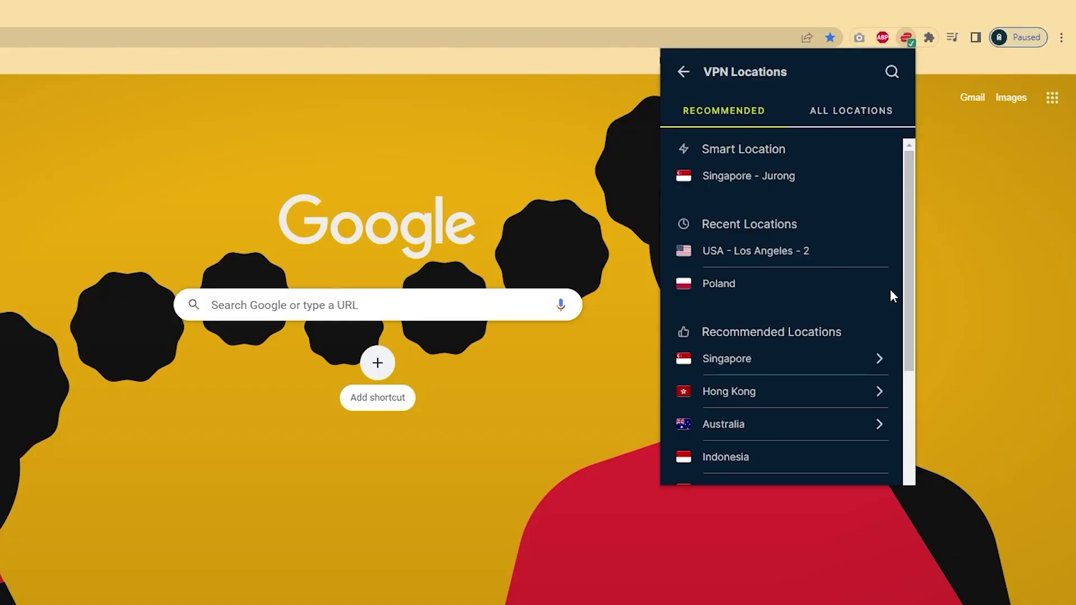
pyautogui.scroll(-3, 756, 256)
pyautogui.scroll(-1, 757, 256)
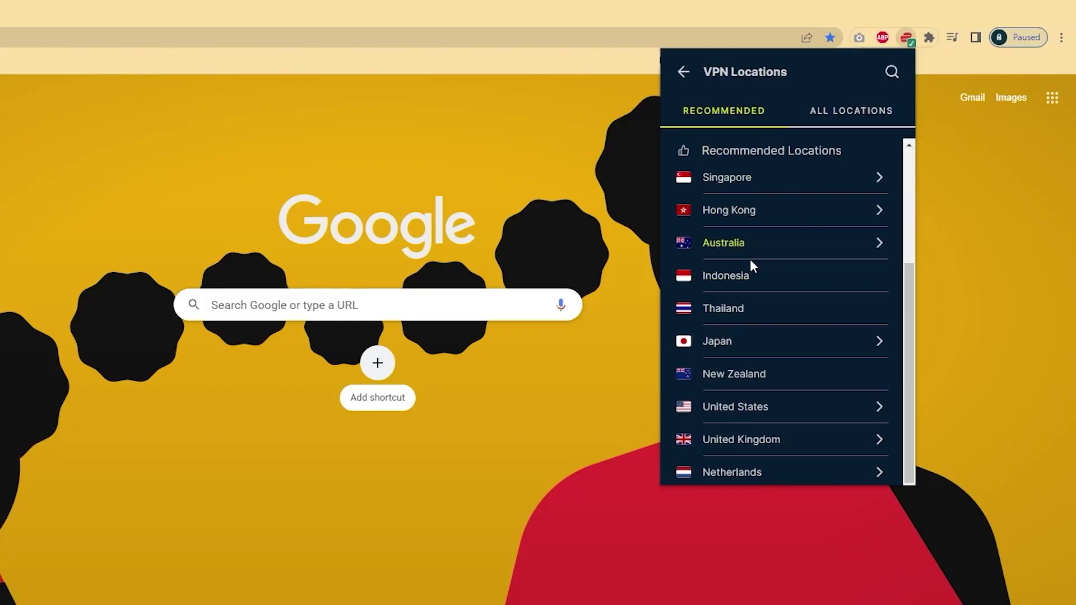
pyautogui.click(840, 116)
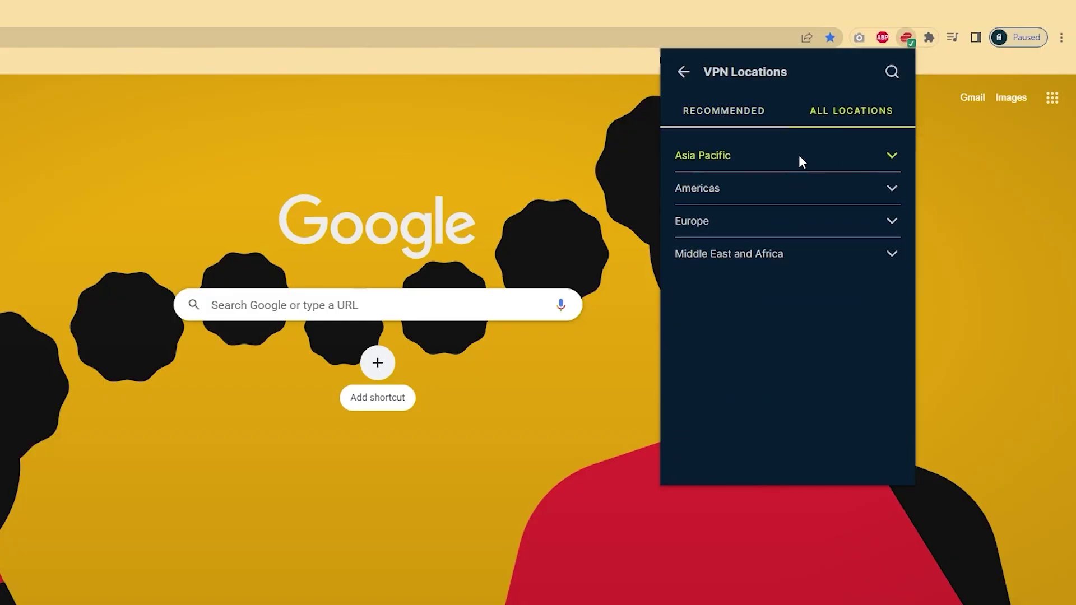
pyautogui.scroll(-3, 815, 255)
pyautogui.scroll(-1, 774, 261)
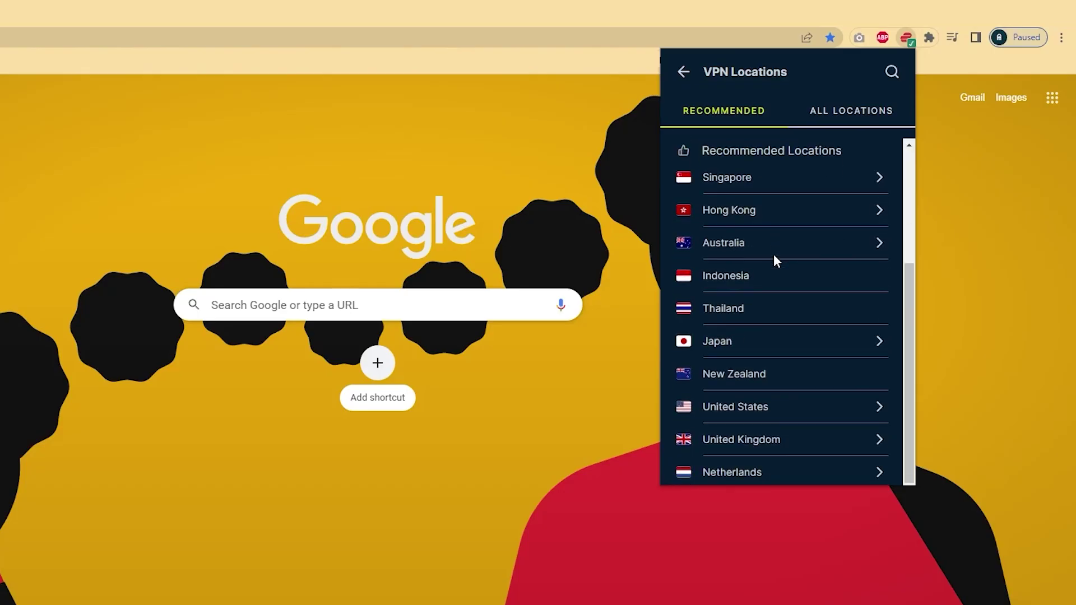
pyautogui.click(753, 472)
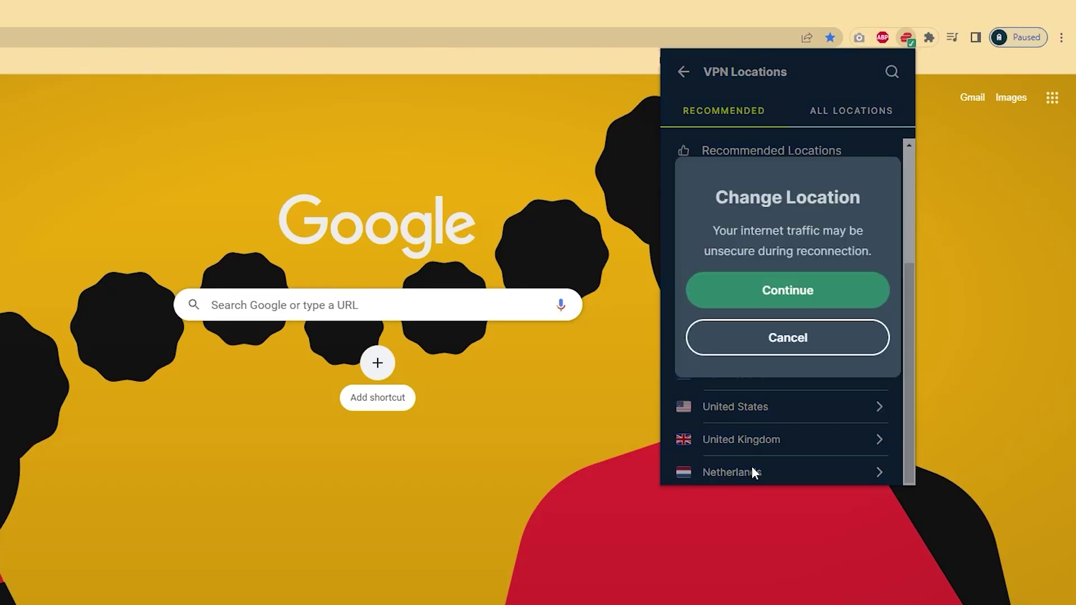
pyautogui.click(832, 297)
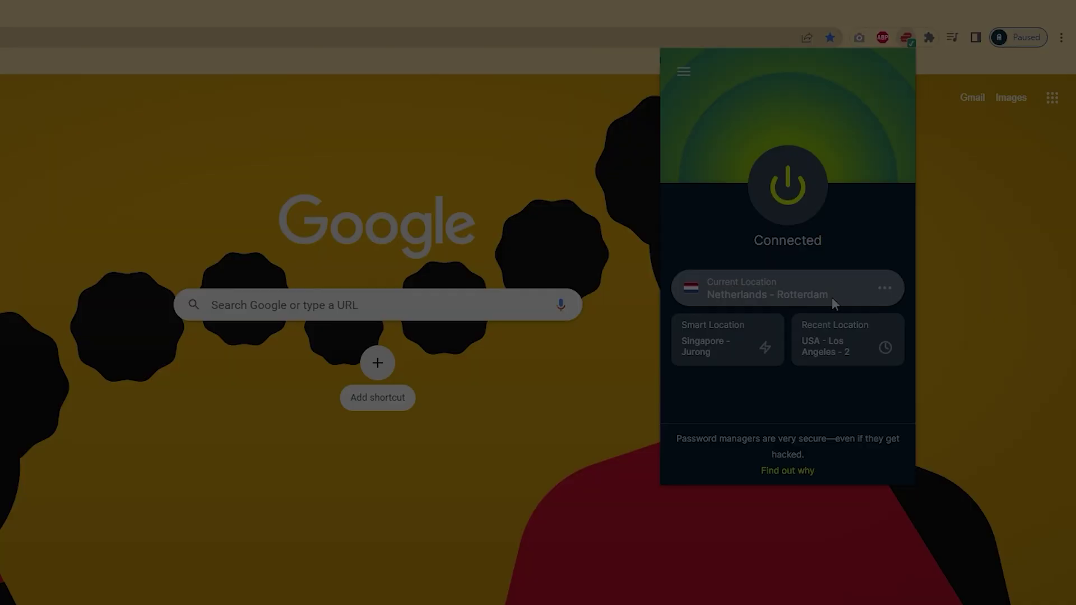
pyautogui.write('nfl')
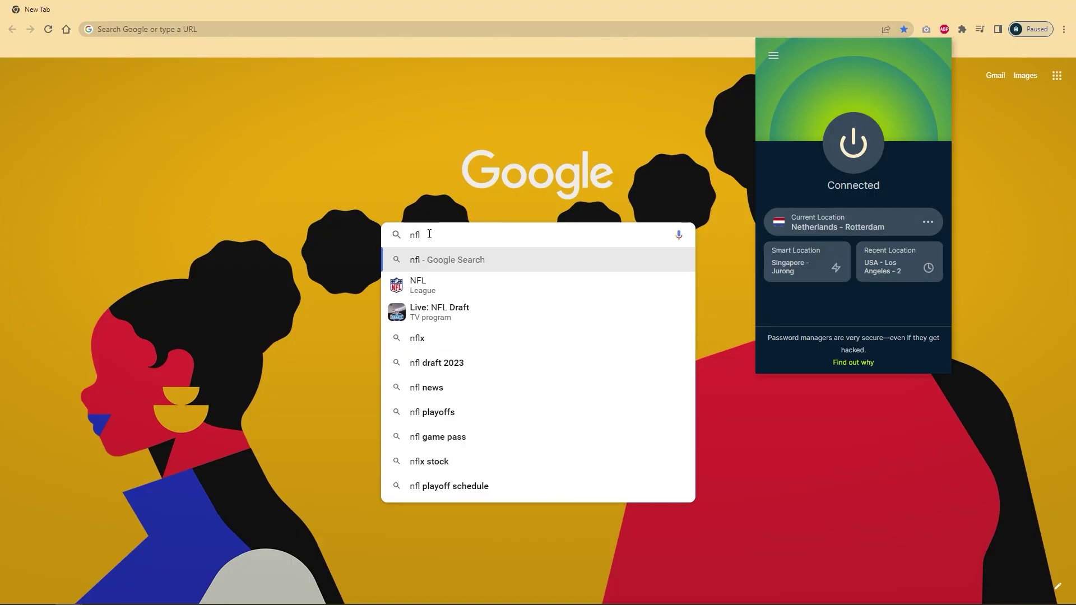
# Step: Search Google for NFL via the NFL League suggestion
pyautogui.click(438, 290)
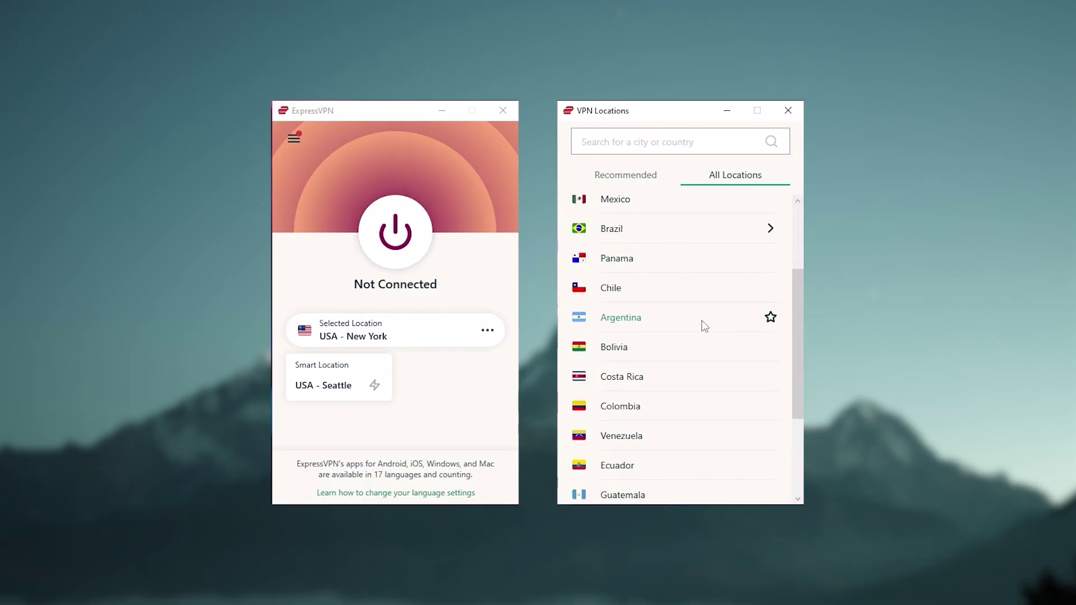
pyautogui.scroll(-1, 701, 321)
pyautogui.scroll(2, 701, 322)
pyautogui.scroll(2, 701, 322)
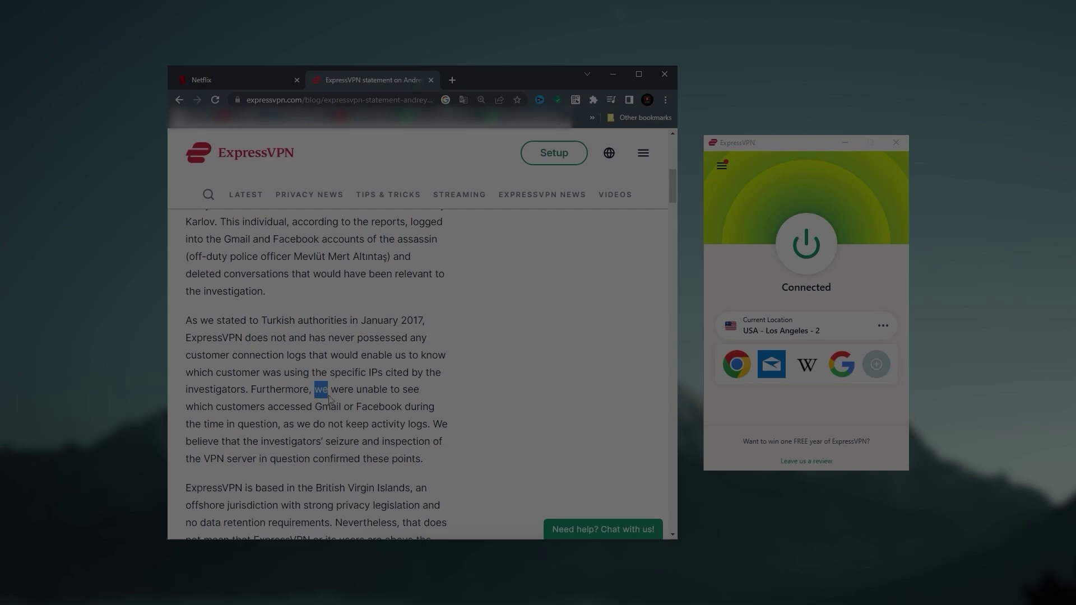
# Step: Highlight the blog sentence stating ExpressVPN cannot see customer activity
pyautogui.moveTo(329, 399); pyautogui.dragTo(344, 407)
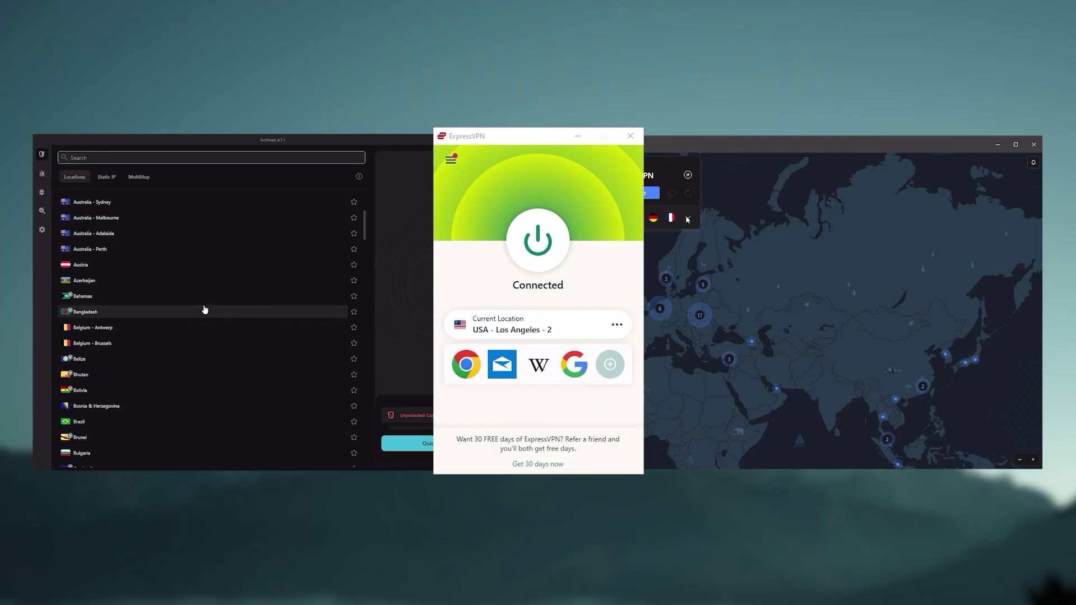
pyautogui.scroll(3, 177, 244)
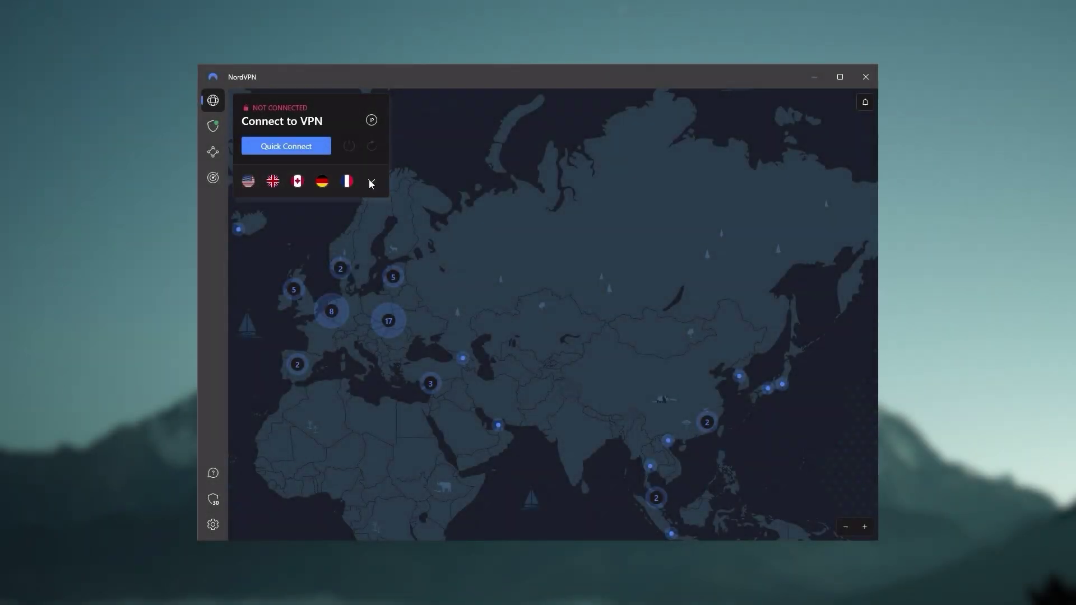
# Step: Expand and collapse NordVPN's server and country list
pyautogui.click(371, 183)
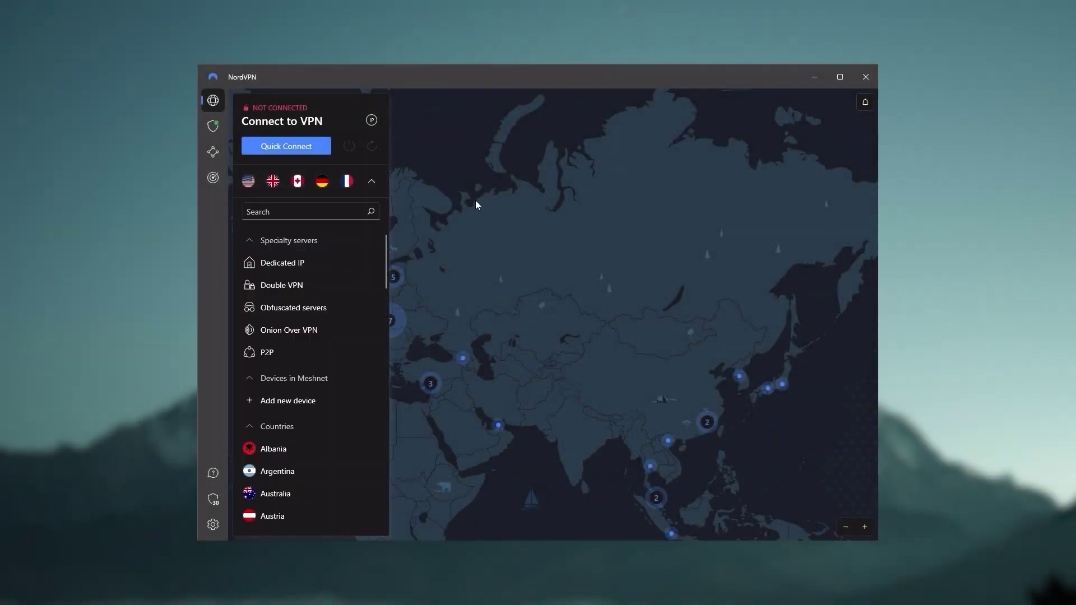
pyautogui.click(372, 183)
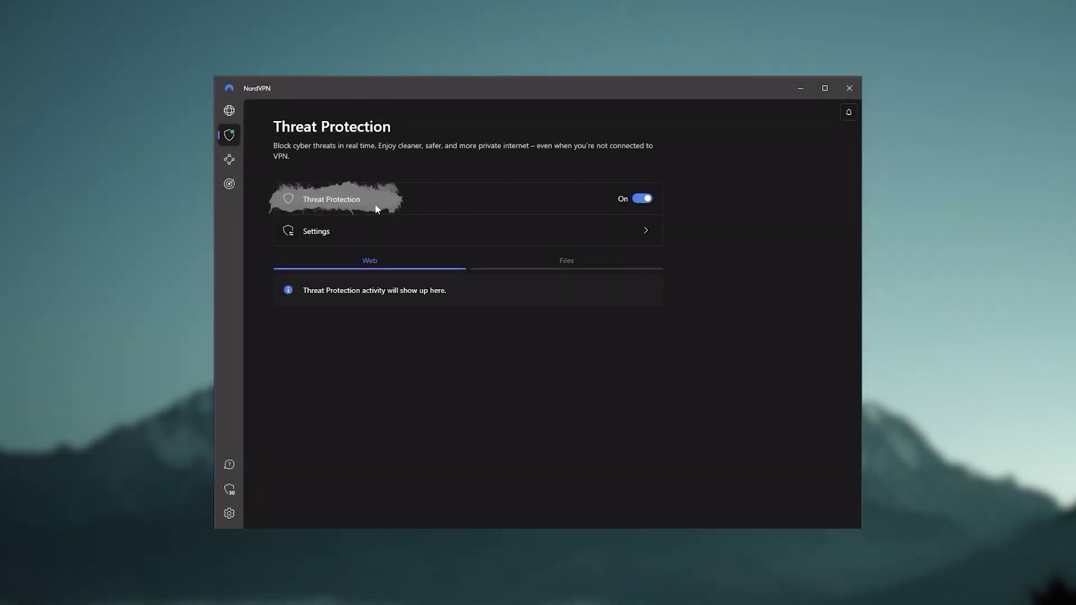
# Step: Review Threat Protection settings, toggle the server list, and pan the map across Europe, Africa and Asia
pyautogui.click(370, 231)
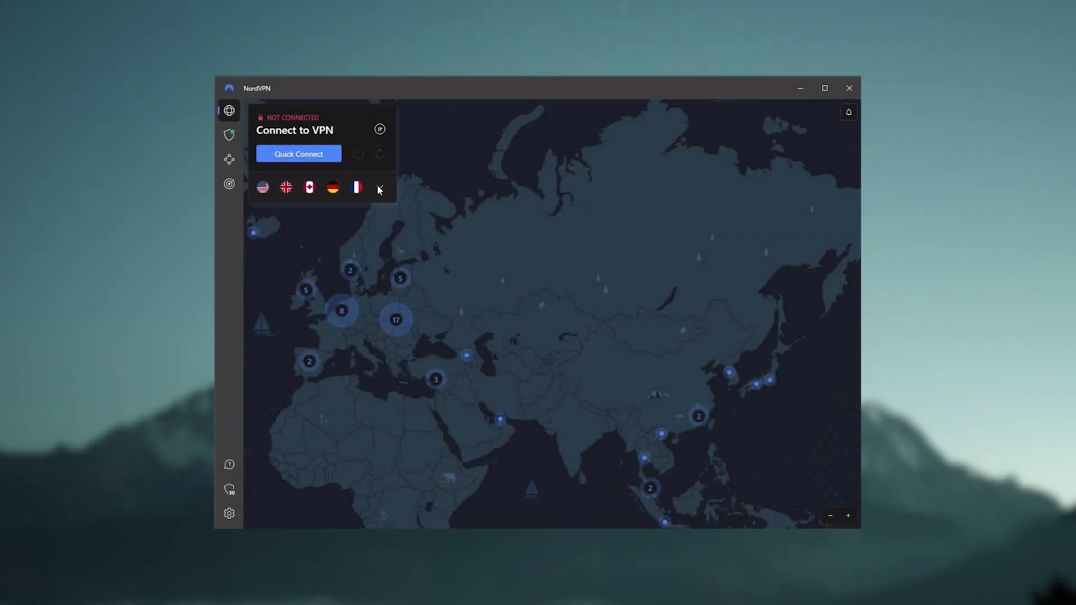
pyautogui.click(379, 188)
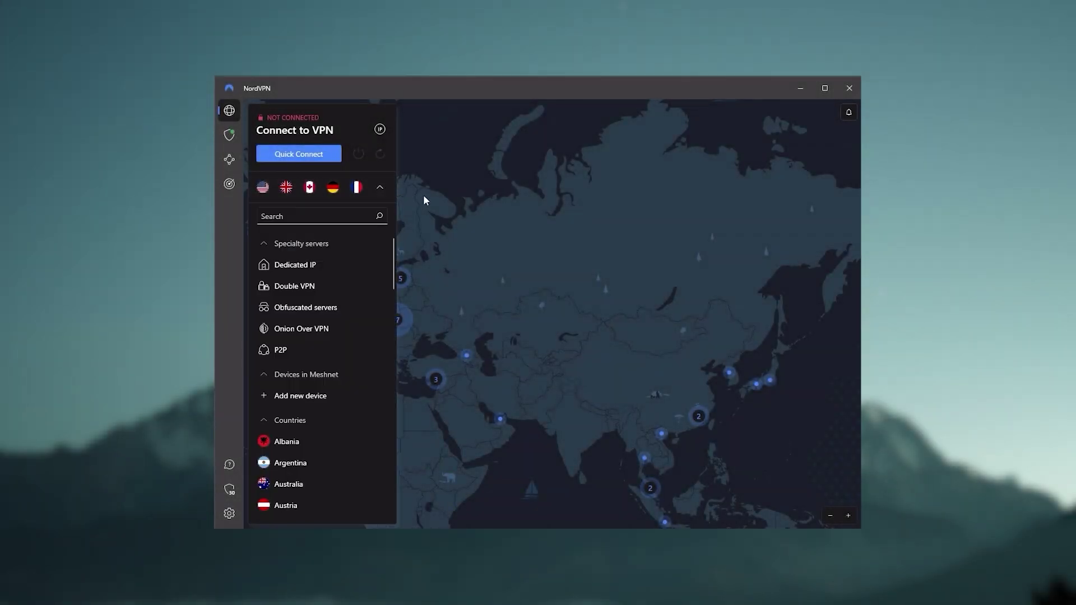
pyautogui.click(388, 187)
pyautogui.moveTo(557, 369); pyautogui.dragTo(468, 287)
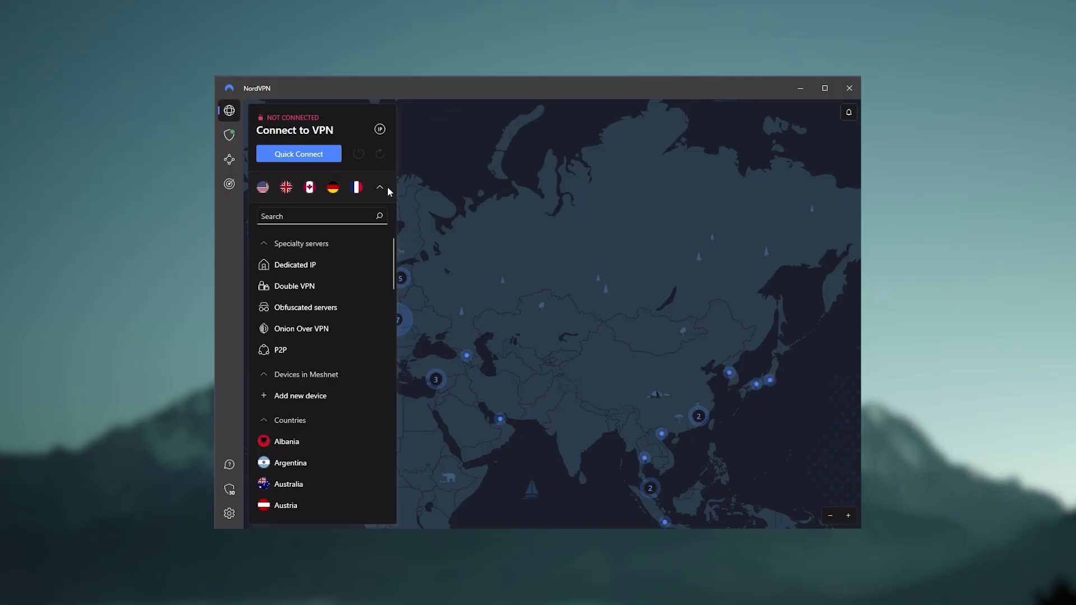
pyautogui.click(379, 187)
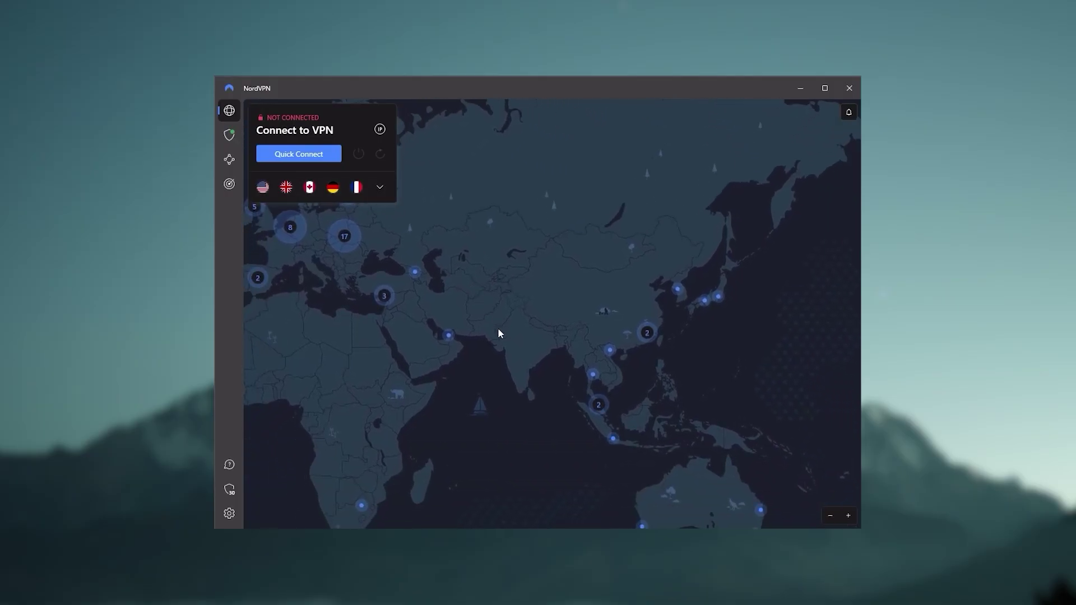
pyautogui.moveTo(498, 328); pyautogui.dragTo(670, 324)
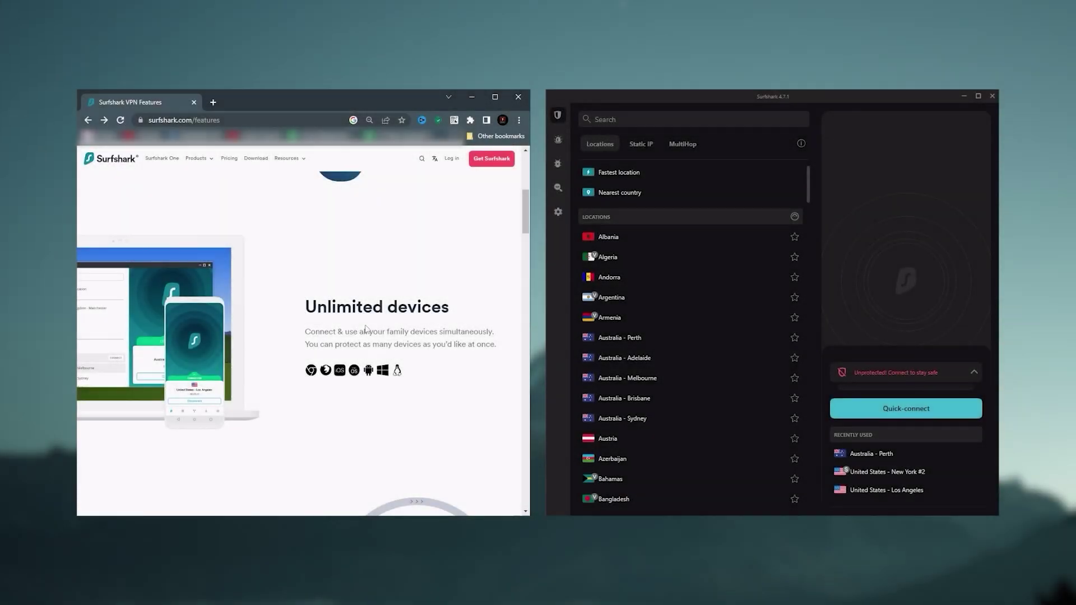
pyautogui.scroll(-1, 367, 297)
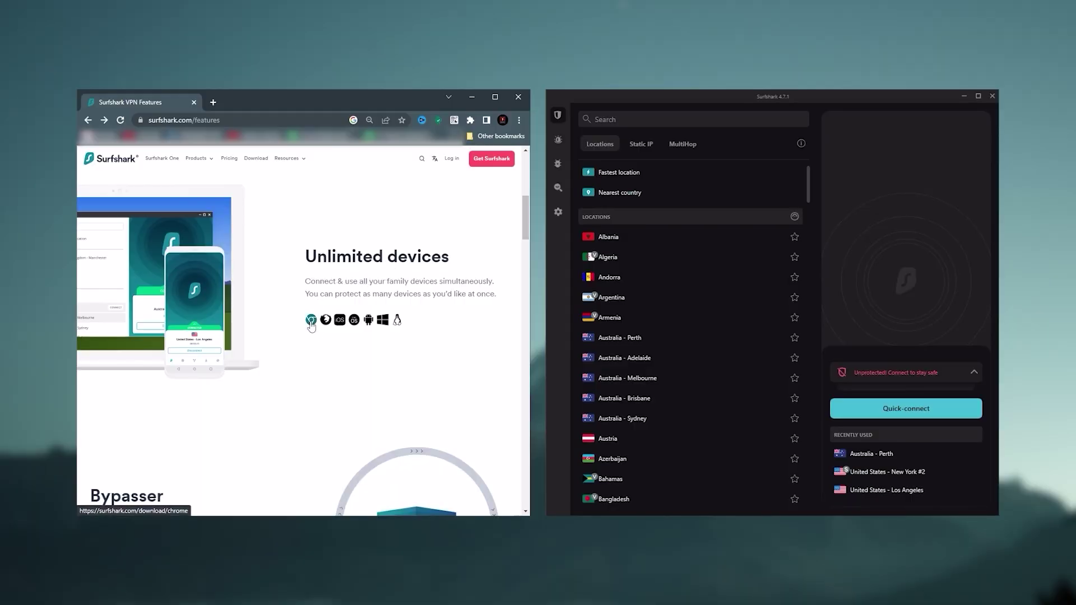
# Step: Follow the Chrome platform icon to Surfshark's Chrome download page
pyautogui.click(359, 320)
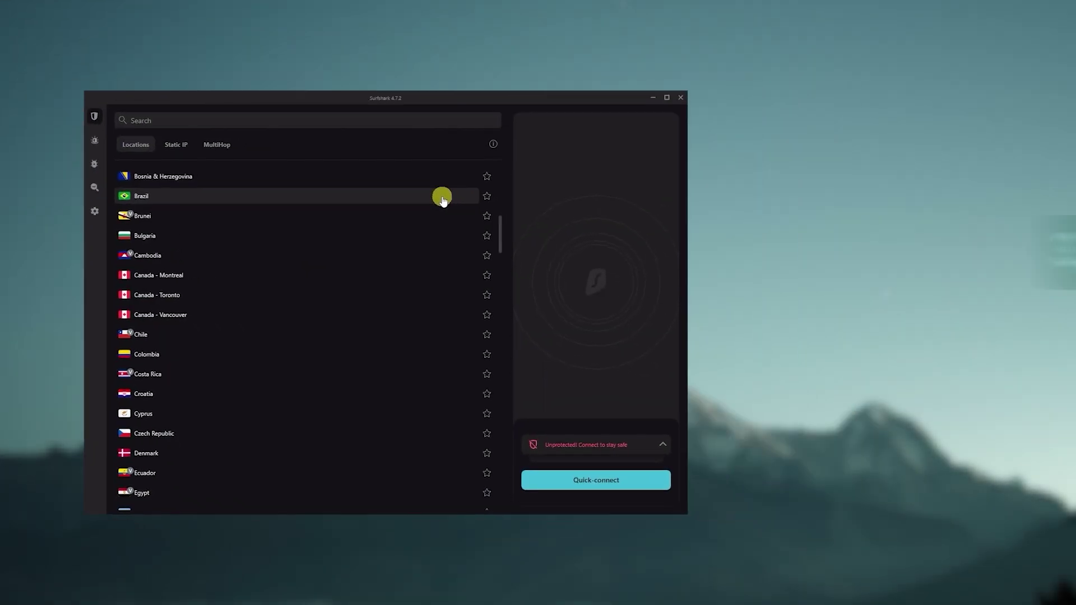
pyautogui.scroll(-3, 392, 207)
pyautogui.scroll(-3, 204, 245)
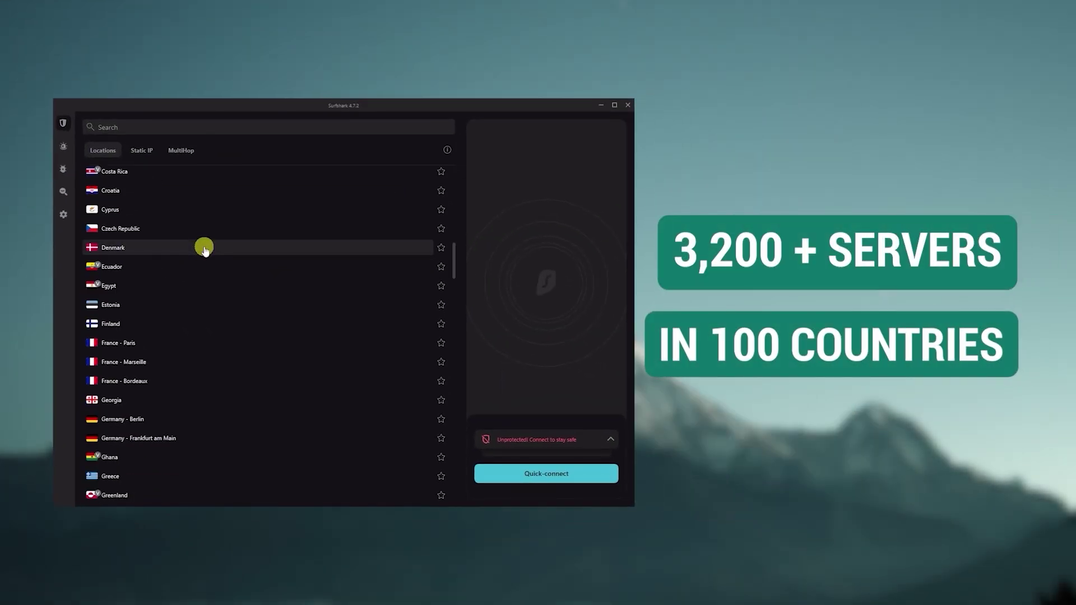
pyautogui.scroll(-3, 204, 250)
pyautogui.scroll(-2, 205, 250)
pyautogui.scroll(-2, 205, 250)
pyautogui.scroll(-2, 204, 250)
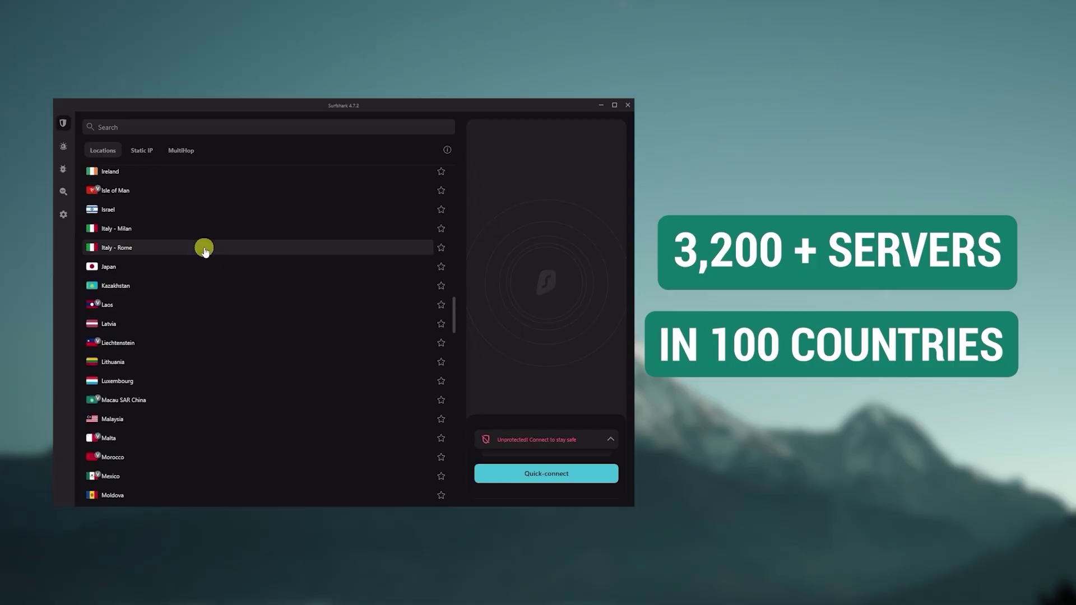
pyautogui.scroll(-3, 205, 250)
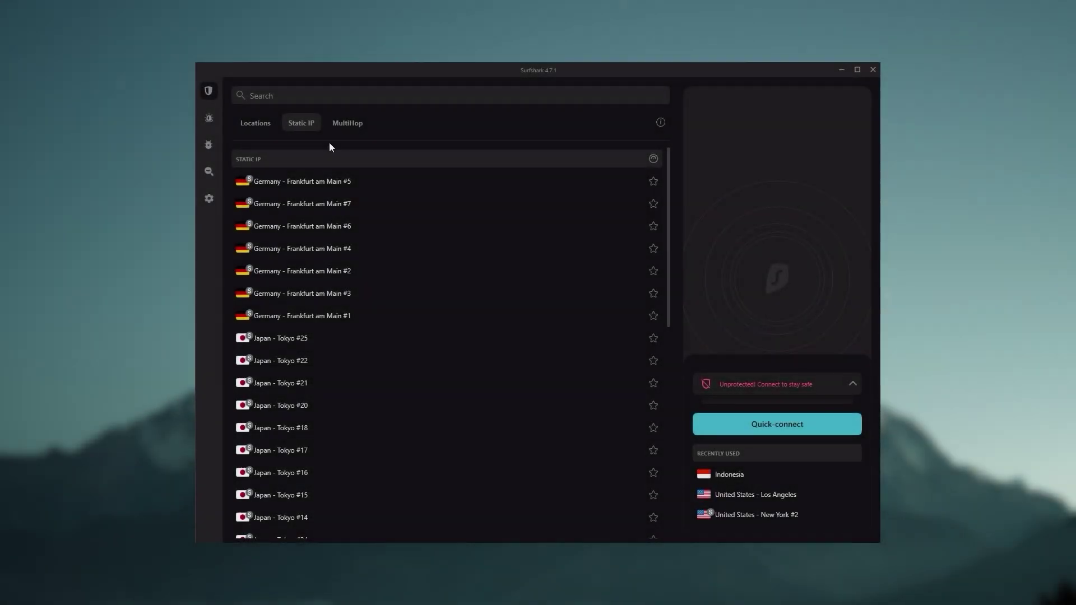
pyautogui.scroll(-2, 303, 255)
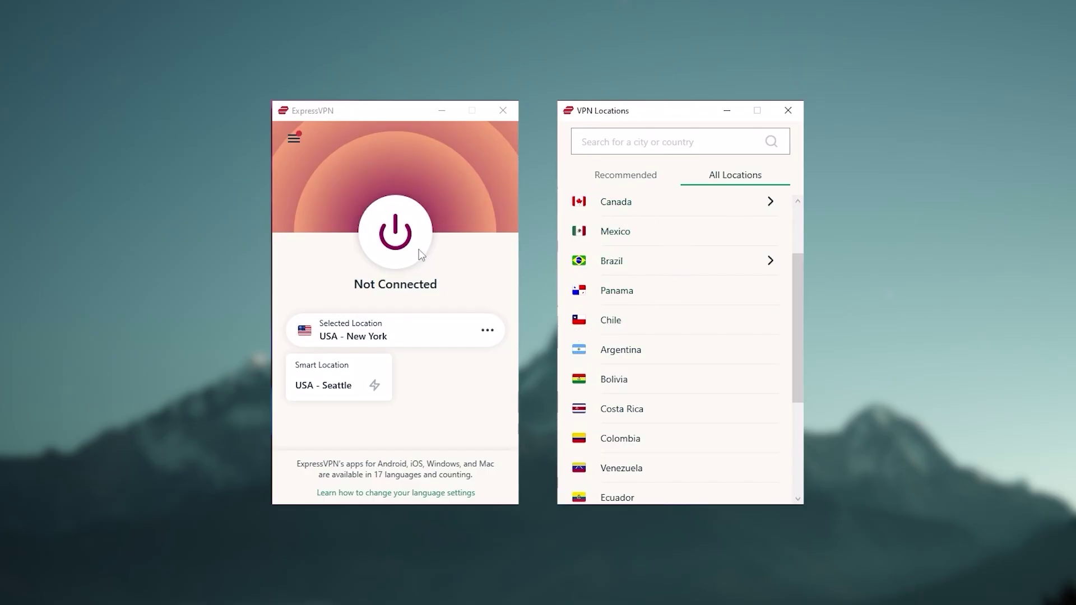
pyautogui.scroll(-1, 708, 313)
pyautogui.scroll(1, 703, 327)
pyautogui.scroll(1, 702, 326)
pyautogui.scroll(1, 703, 327)
pyautogui.scroll(-1, 702, 327)
pyautogui.scroll(-2, 701, 326)
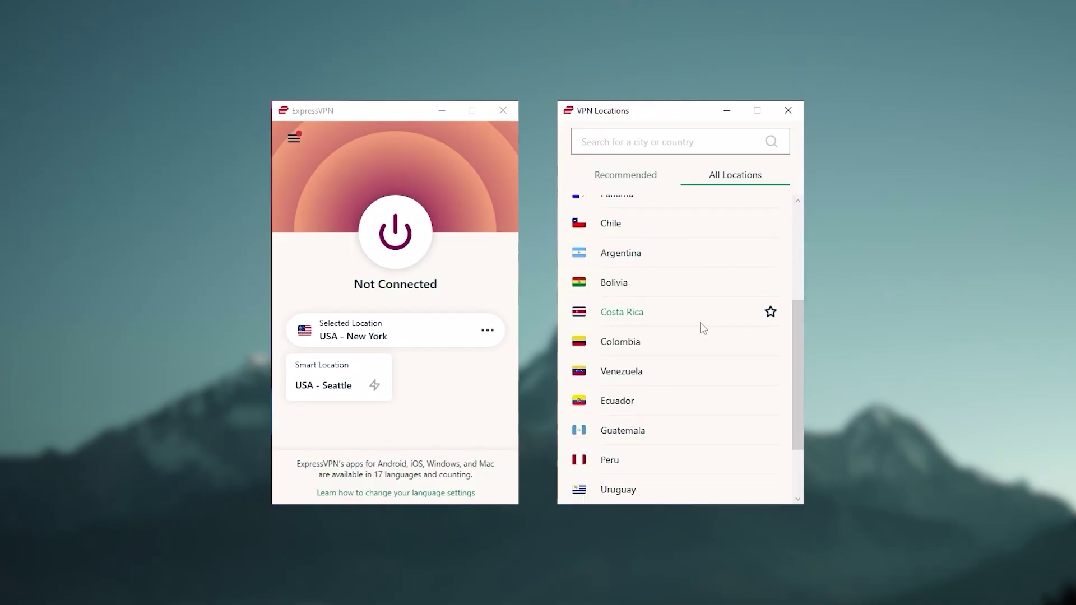
pyautogui.scroll(-1, 701, 326)
pyautogui.scroll(-2, 699, 330)
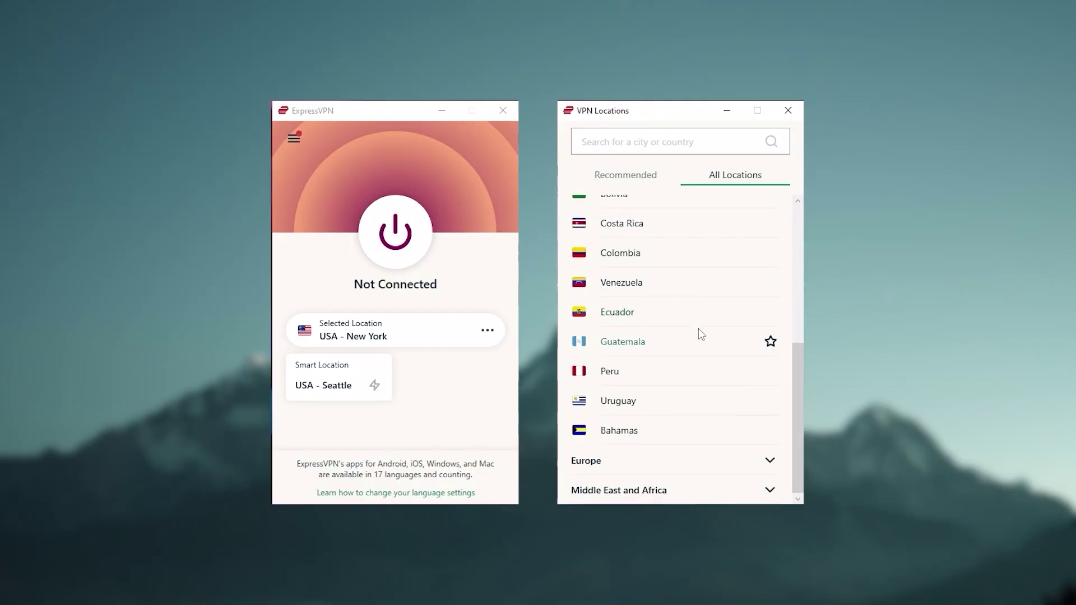
# Step: Expand the Europe header in ExpressVPN's All Locations list
pyautogui.click(767, 461)
pyautogui.scroll(-1, 692, 332)
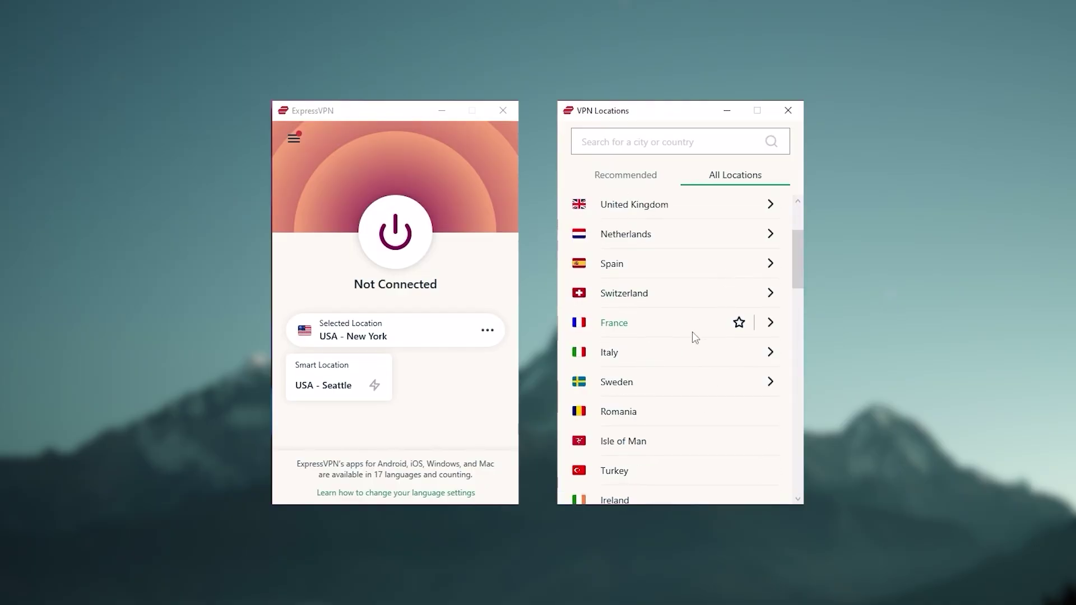
pyautogui.scroll(-1, 692, 332)
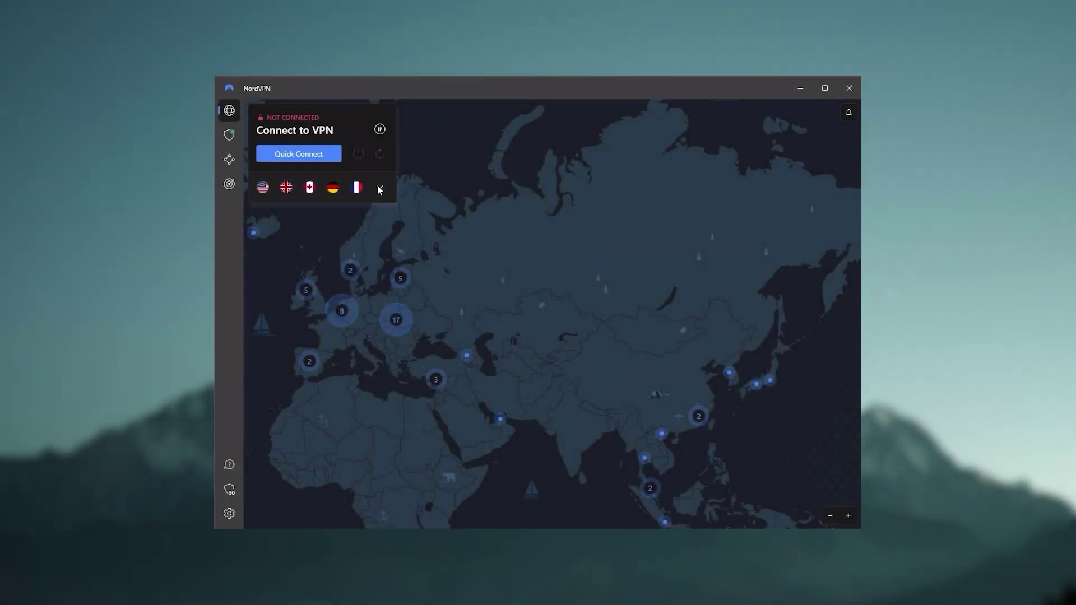
# Step: Show and hide NordVPN's full server list, then pan the map over Europe, Greenland, Russia and Asia
pyautogui.click(380, 189)
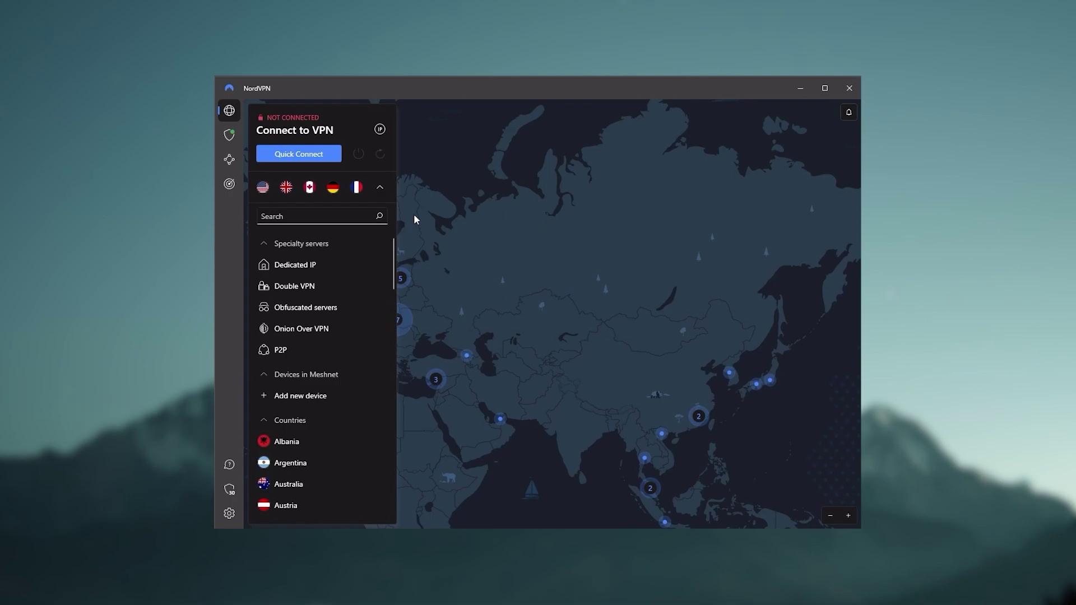
pyautogui.click(380, 187)
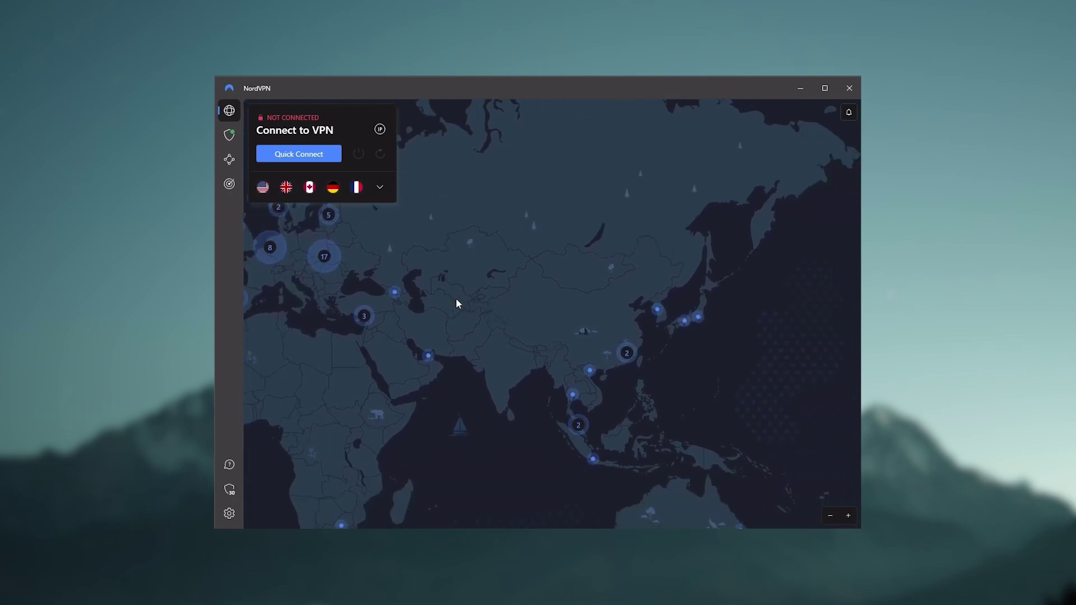
pyautogui.moveTo(456, 303)
pyautogui.mouseDown()
pyautogui.moveTo(663, 259)
pyautogui.moveTo(711, 367)
pyautogui.mouseUp()
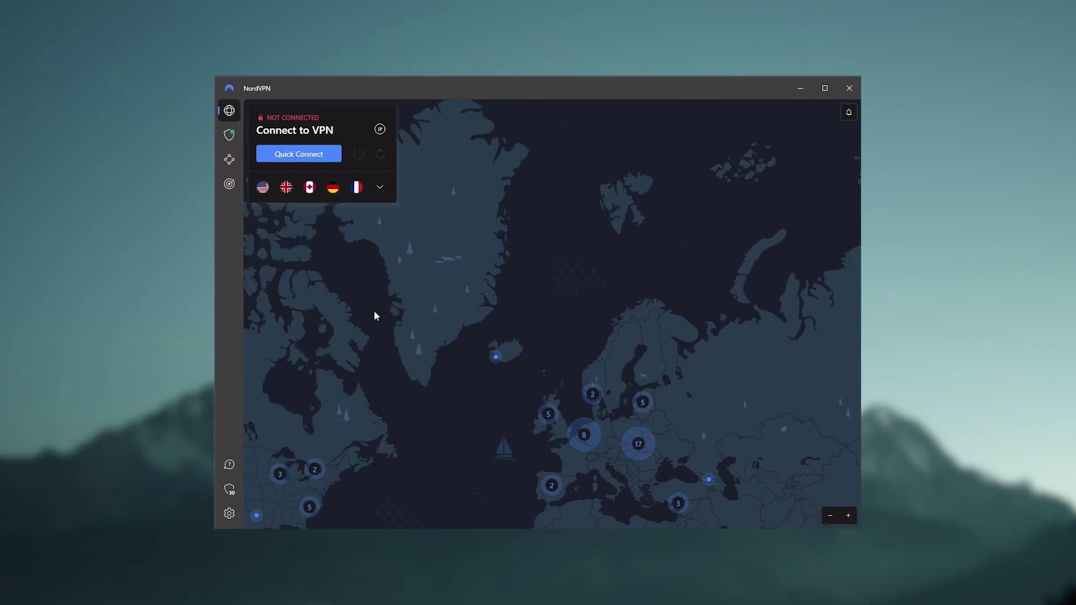
pyautogui.moveTo(375, 316)
pyautogui.mouseDown()
pyautogui.moveTo(588, 252)
pyautogui.moveTo(670, 248)
pyautogui.moveTo(507, 378)
pyautogui.moveTo(467, 317)
pyautogui.mouseUp()
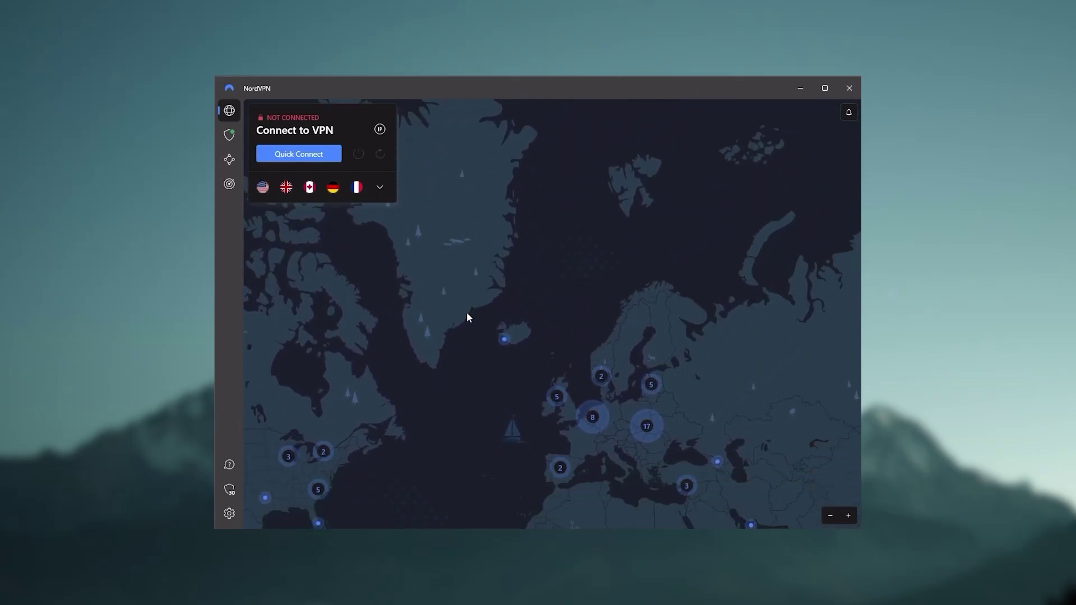
pyautogui.moveTo(715, 304)
pyautogui.mouseDown()
pyautogui.moveTo(628, 289)
pyautogui.moveTo(460, 297)
pyautogui.mouseUp()
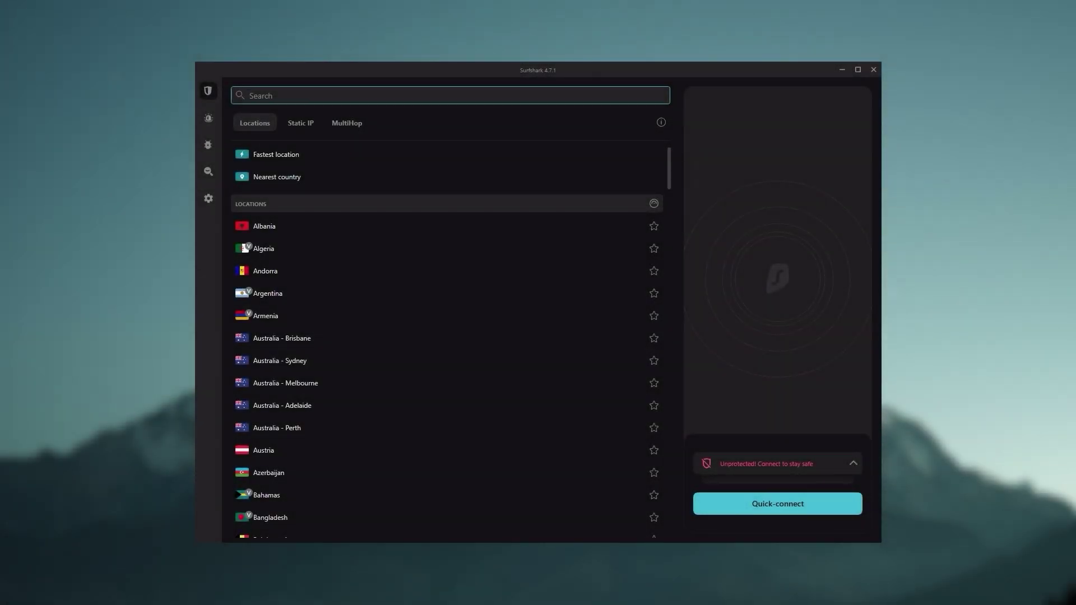
pyautogui.scroll(-4, 440, 309)
pyautogui.scroll(2, 440, 310)
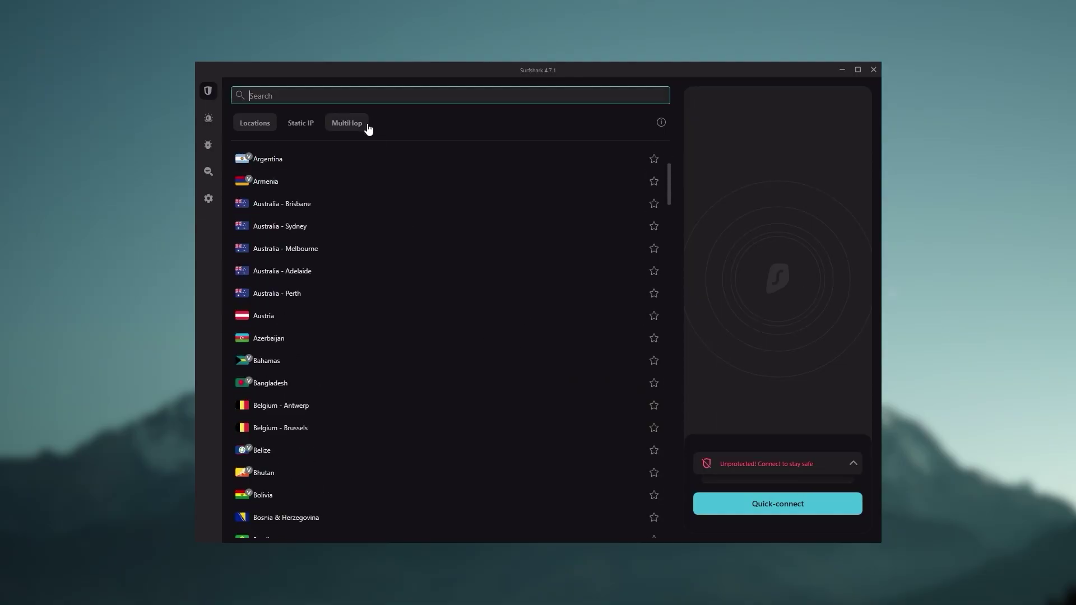
# Step: View the Surfshark Alert page, return to VPN locations, then follow the website's Chrome download link
pyautogui.click(209, 118)
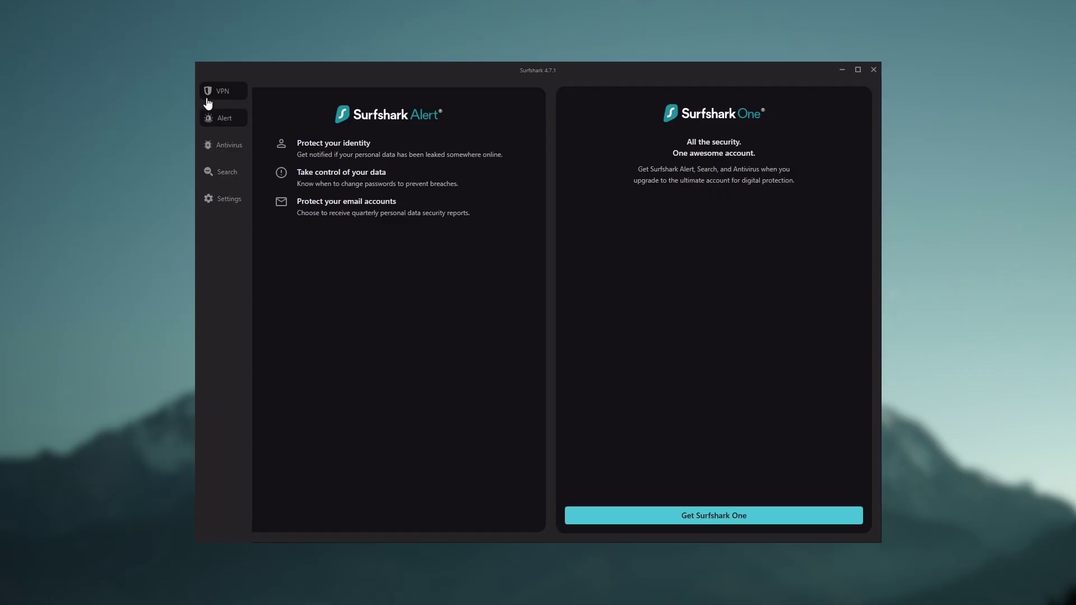
pyautogui.click(208, 94)
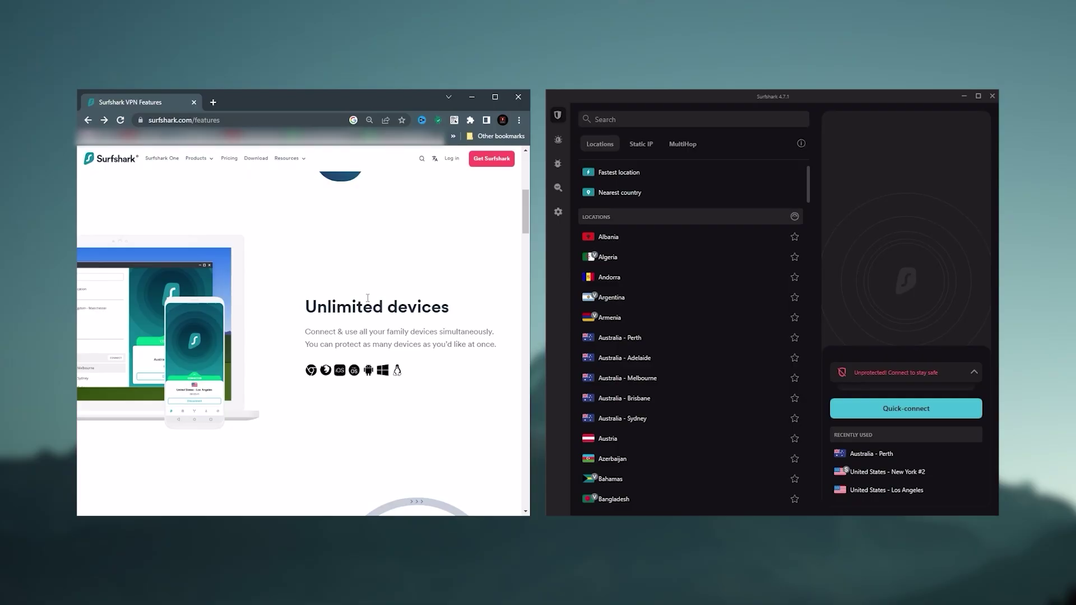
pyautogui.scroll(-1, 367, 297)
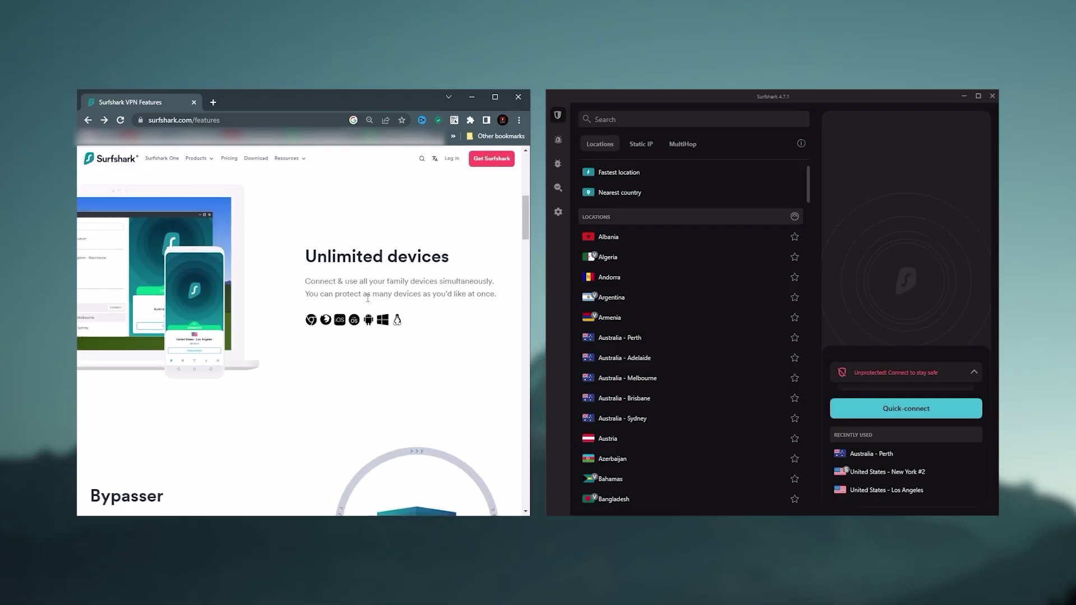
pyautogui.click(310, 324)
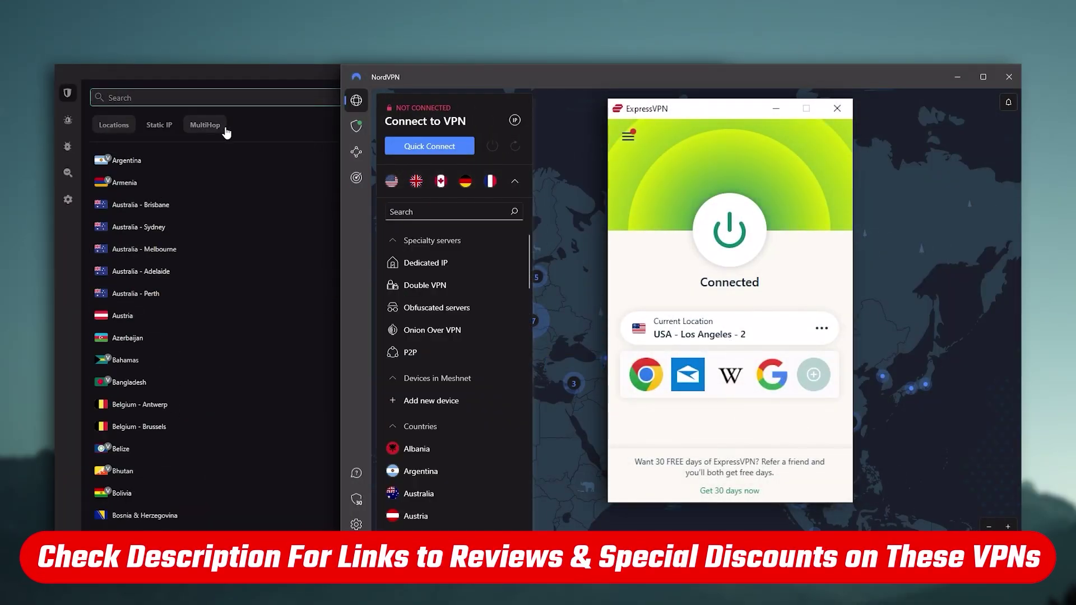
pyautogui.click(517, 181)
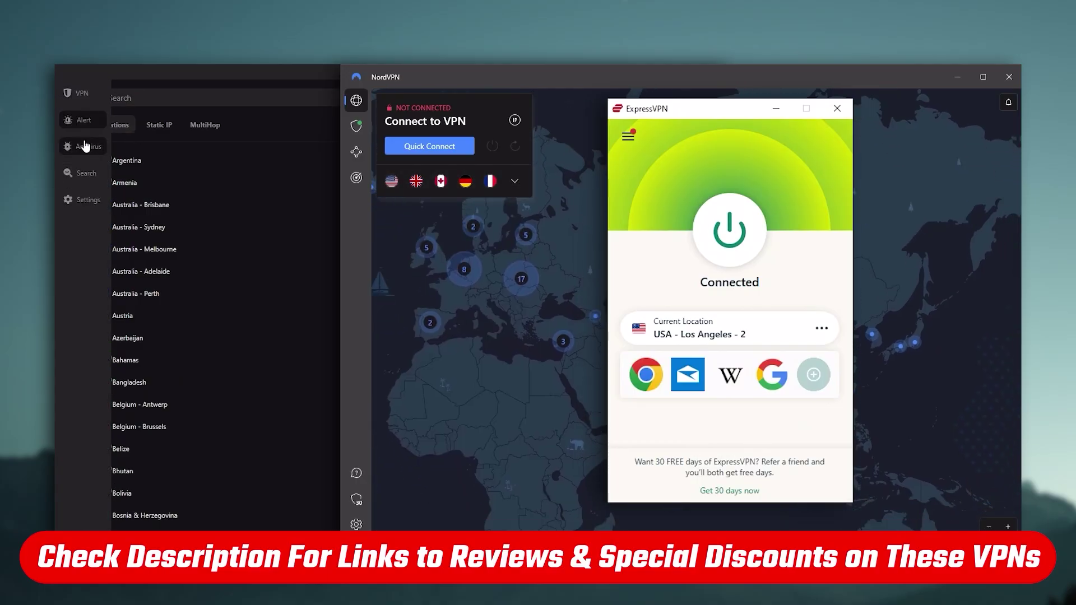
pyautogui.click(67, 119)
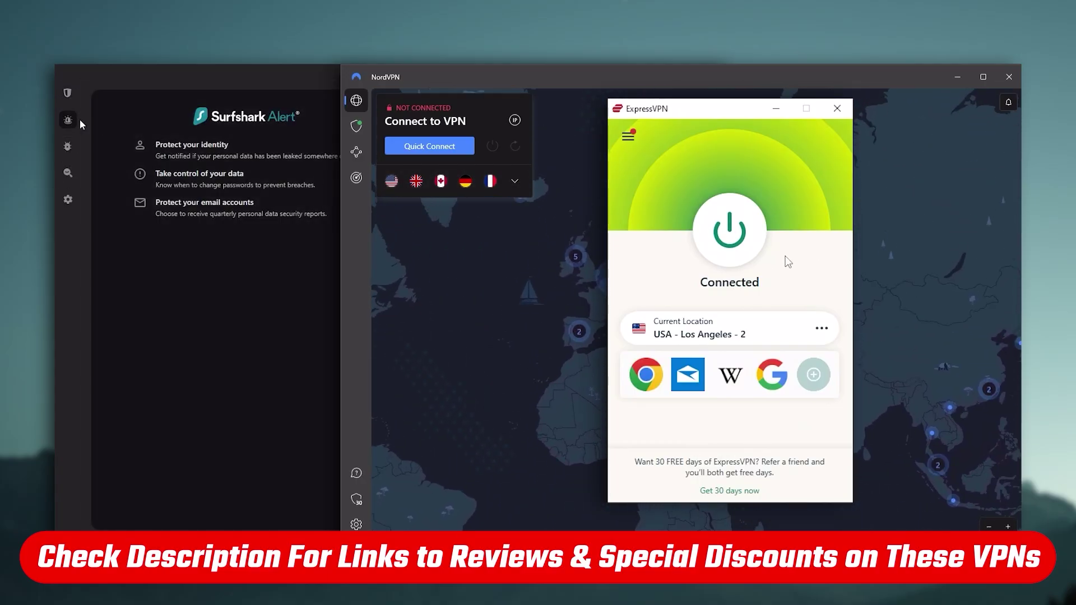
pyautogui.click(67, 95)
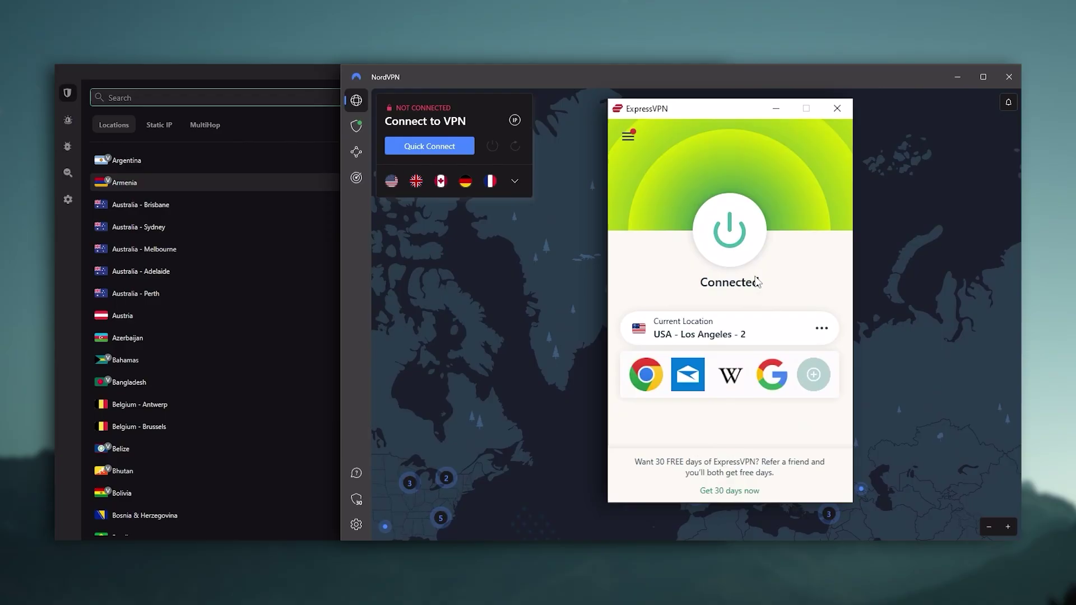